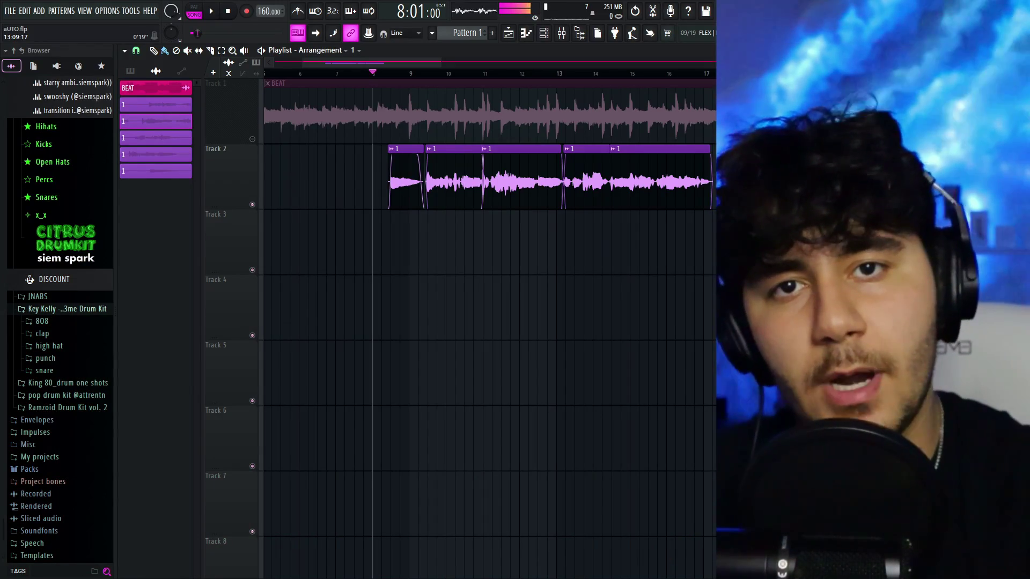
Preview the arrangement from bar 8, then load The Juice WRLD Preset.fst onto mixer insert 2.
{"action": "key", "text": "space"}
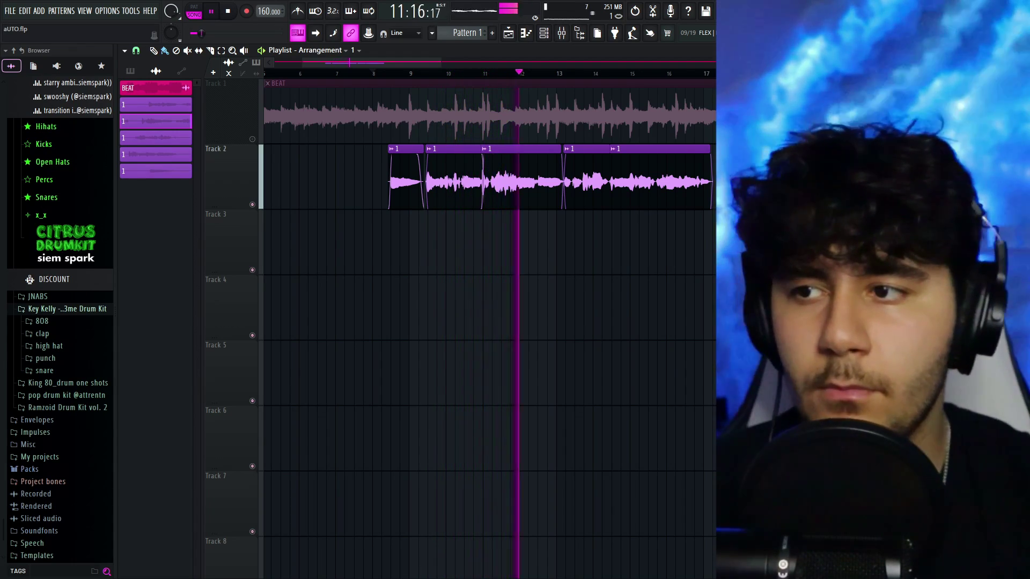
{"action": "key", "text": "space"}
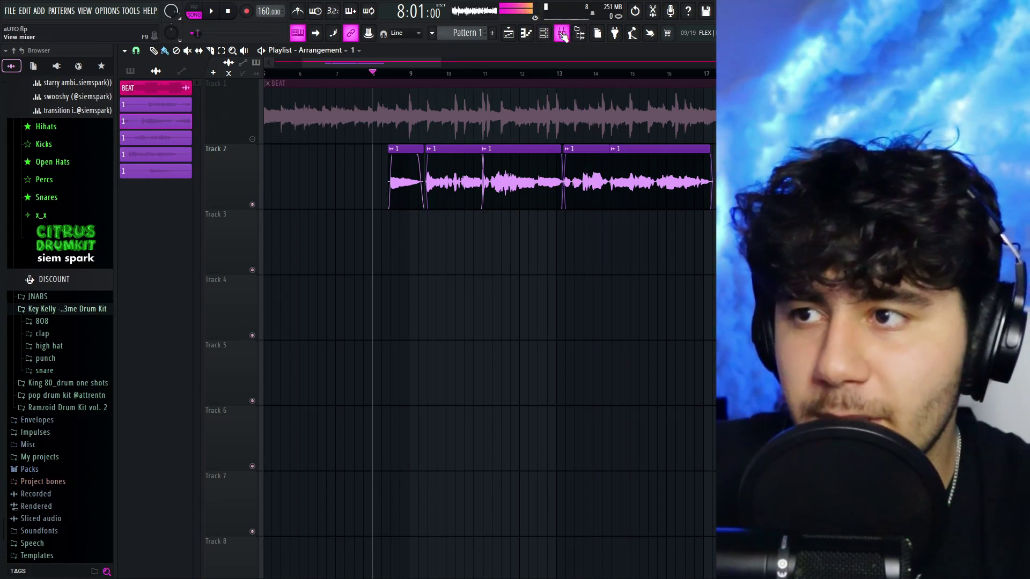
{"action": "left_click", "coordinate": [561, 33]}
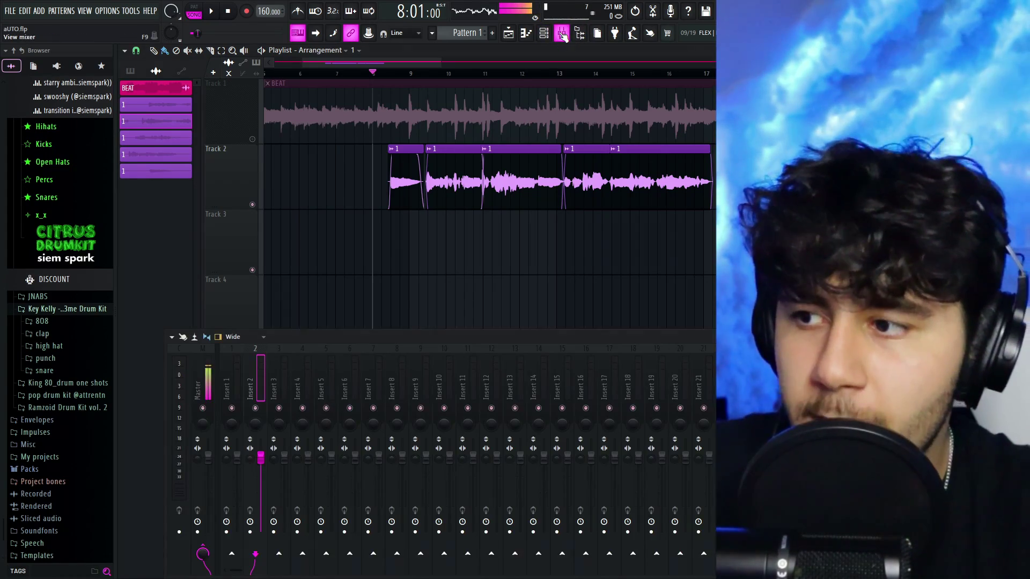
{"action": "right_click", "coordinate": [261, 367]}
{"action": "mouse_move", "coordinate": [290, 327]}
{"action": "left_click", "coordinate": [403, 21]}
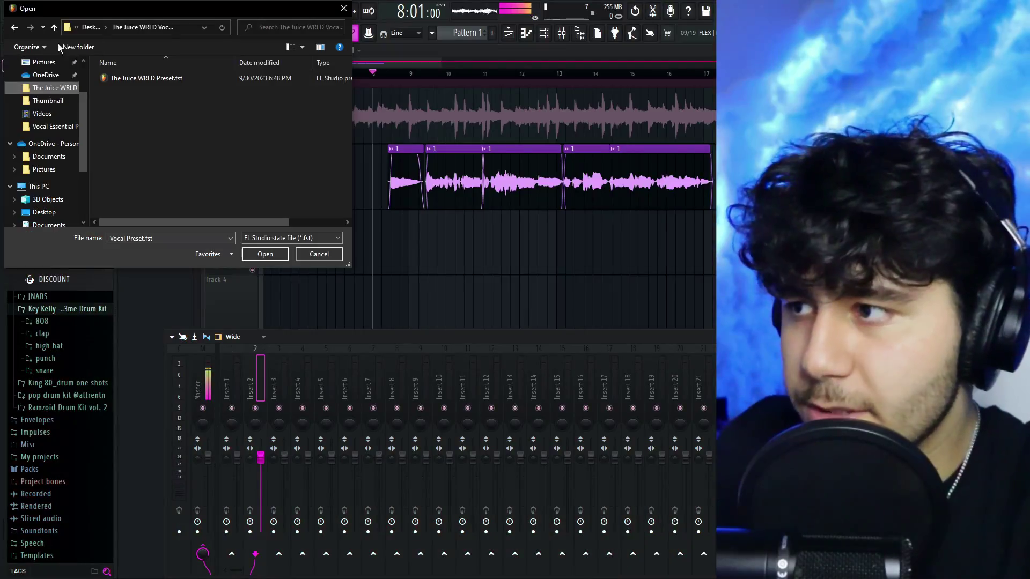
{"action": "key", "text": "Return"}
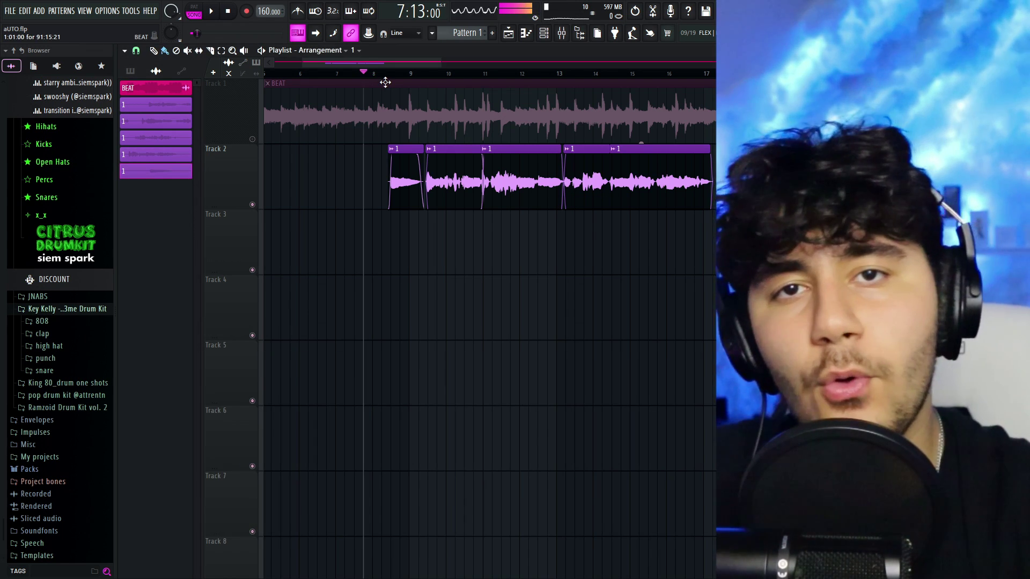
Route the first vocal clip's channel to mixer track 2, the JUICE WRLD insert.
{"action": "double_click", "coordinate": [410, 180]}
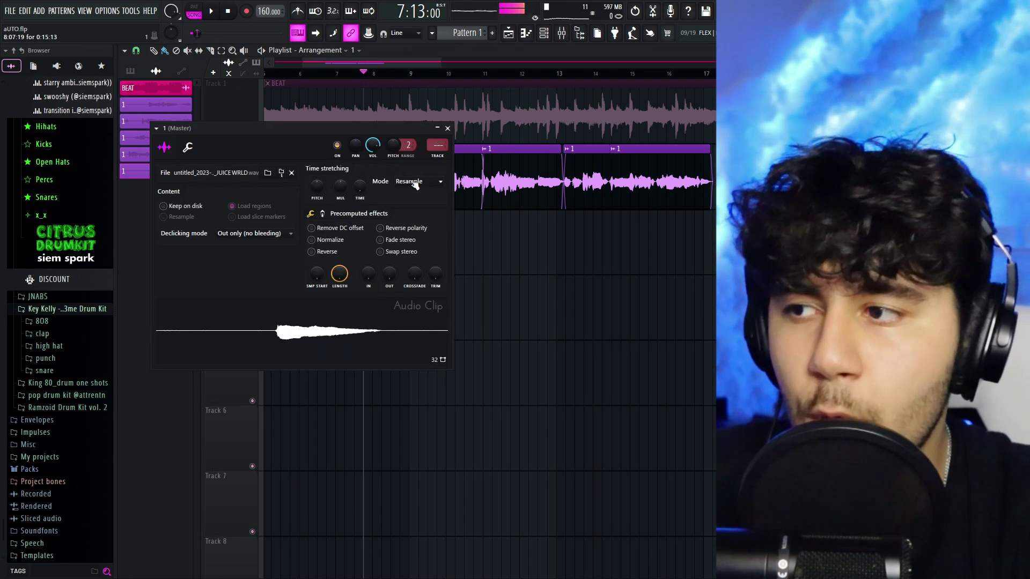
{"action": "double_click", "coordinate": [430, 146]}
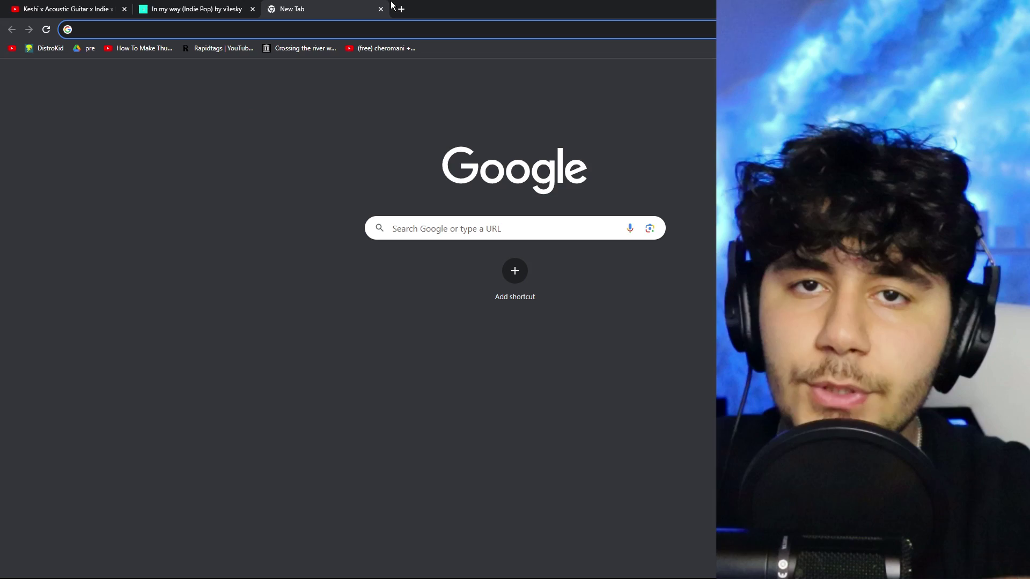
Go to tunebat.com and open its Key & BPM Finder.
{"action": "type", "text": "tunebat.com"}
{"action": "key", "text": "Return"}
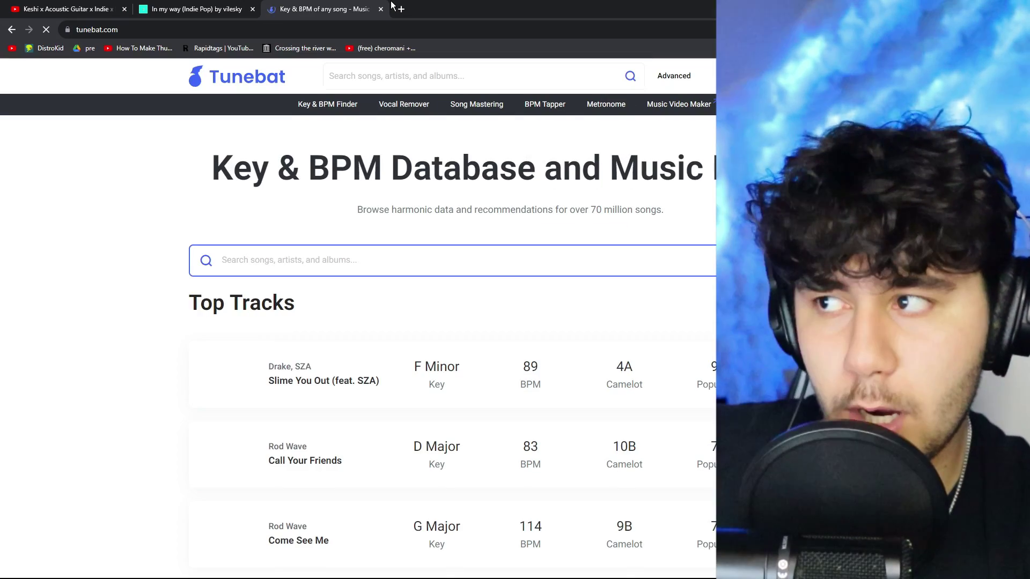
{"action": "left_click", "coordinate": [329, 104]}
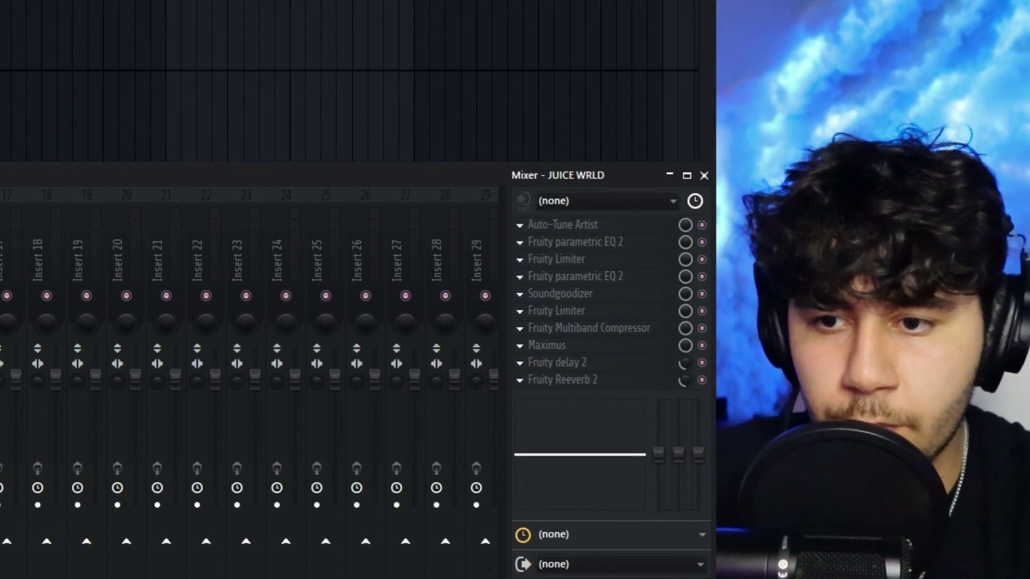
Set Auto-Tune Artist's key to G on the JUICE WRLD insert and check its scale list.
{"action": "left_click", "coordinate": [563, 224]}
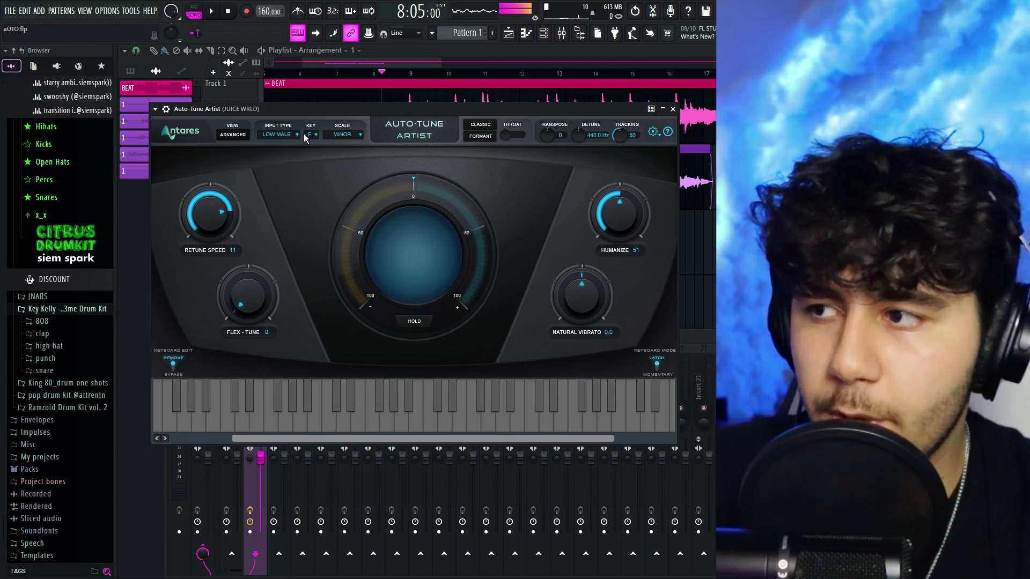
{"action": "left_click", "coordinate": [311, 135]}
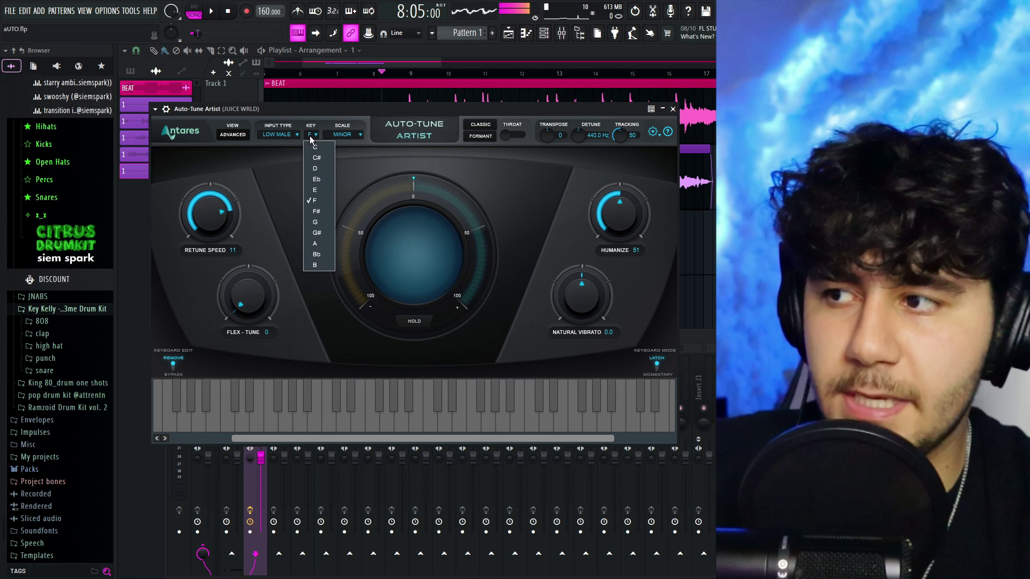
{"action": "left_click", "coordinate": [317, 220]}
{"action": "left_click", "coordinate": [343, 134]}
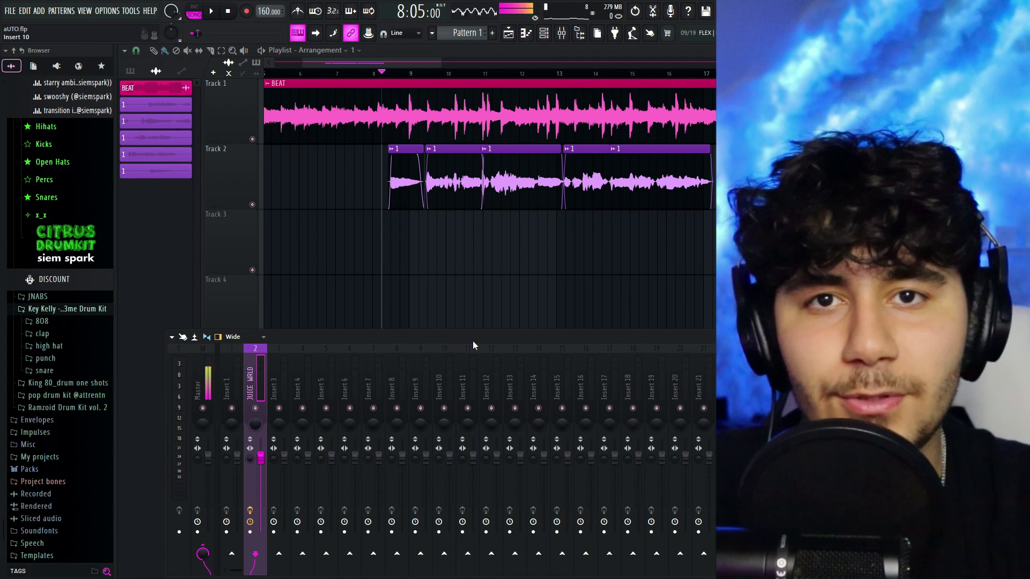
Set Pitcher on the JUICE WRLD insert to key G, Major scale, then play the vocal.
{"action": "left_click", "coordinate": [778, 376]}
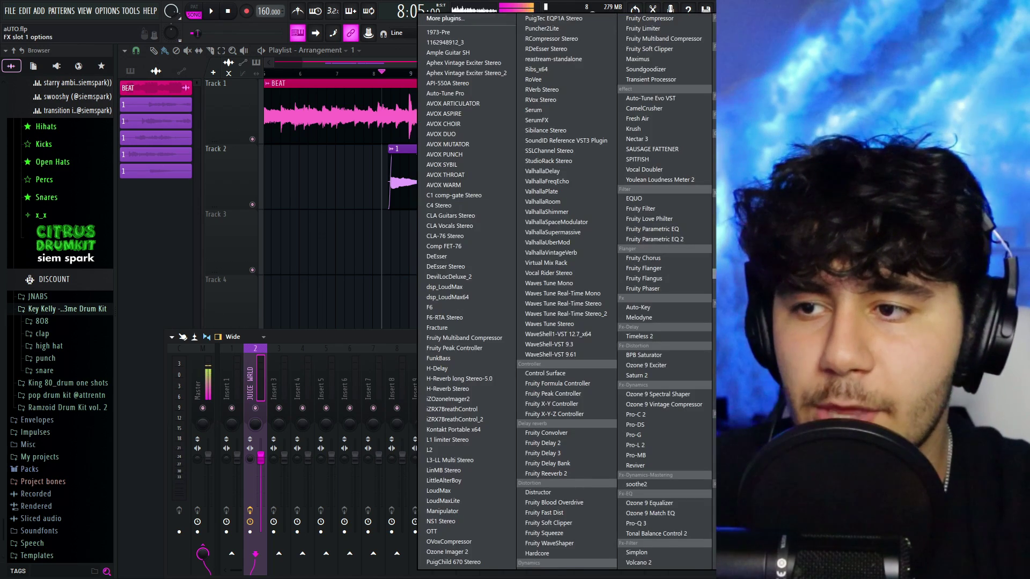
{"action": "left_click", "coordinate": [429, 300]}
{"action": "left_click", "coordinate": [207, 183]}
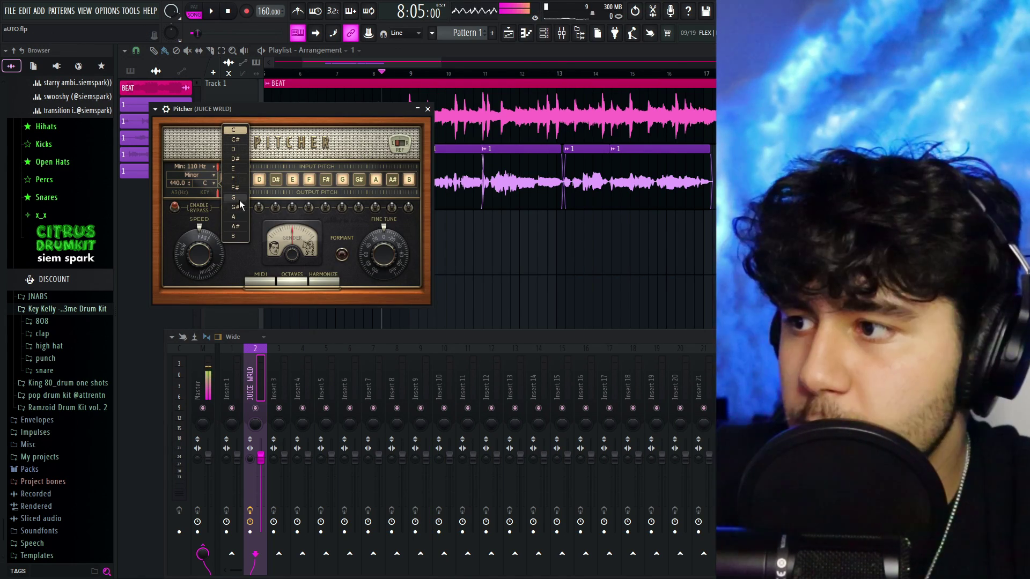
{"action": "left_click", "coordinate": [239, 199]}
{"action": "left_click", "coordinate": [214, 175]}
{"action": "left_click", "coordinate": [236, 164]}
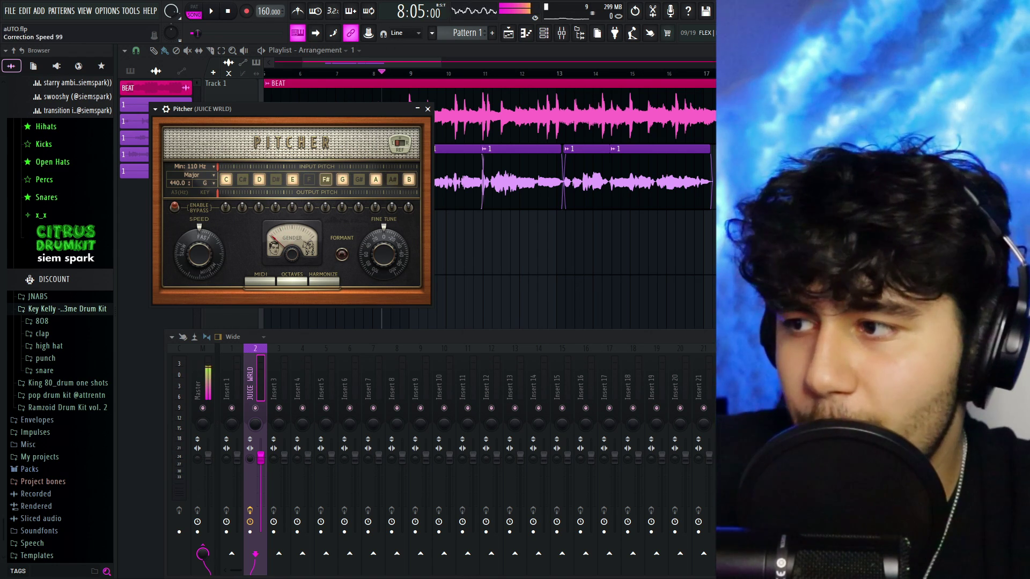
{"action": "left_click", "coordinate": [418, 110]}
{"action": "key", "text": "space"}
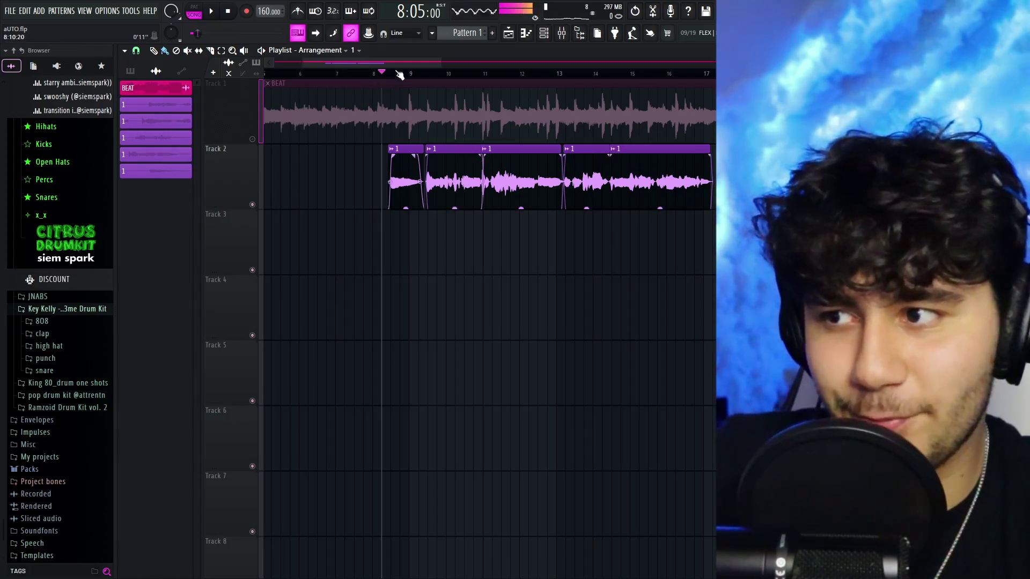
Audition the tuned vocal, unmute the BEAT on Track 1, and play both together.
{"action": "key", "text": "space"}
{"action": "scroll", "coordinate": [400, 75], "scroll_direction": "up", "scroll_amount": 2}
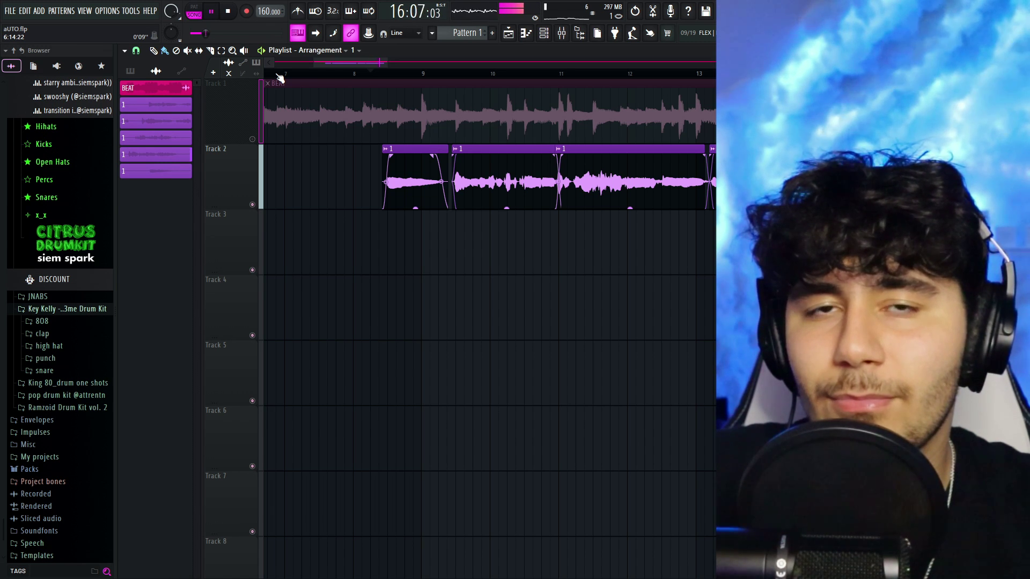
{"action": "key", "text": "space"}
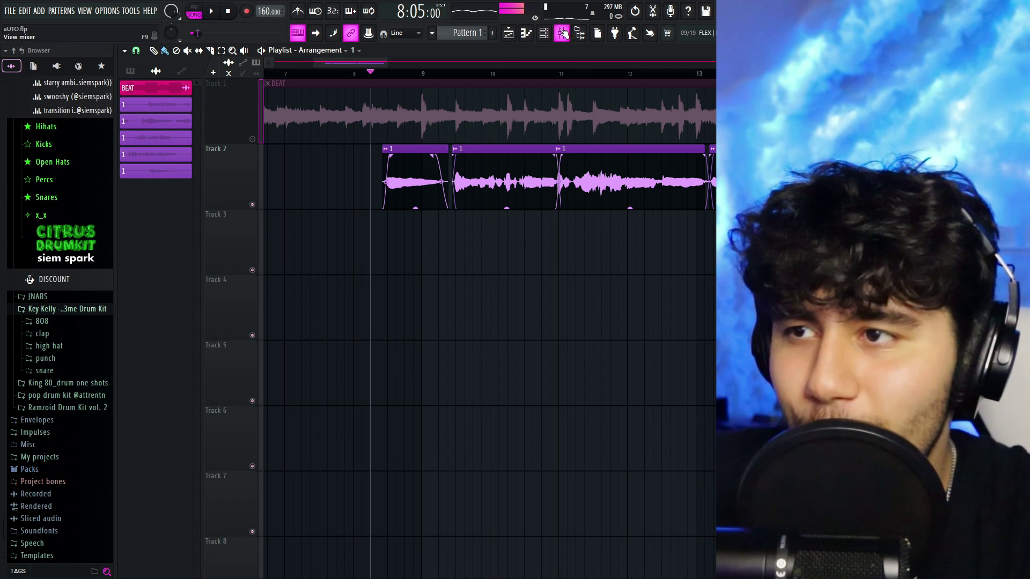
{"action": "left_click", "coordinate": [562, 33]}
{"action": "key", "text": "F9"}
{"action": "left_click", "coordinate": [263, 141]}
{"action": "key", "text": "space"}
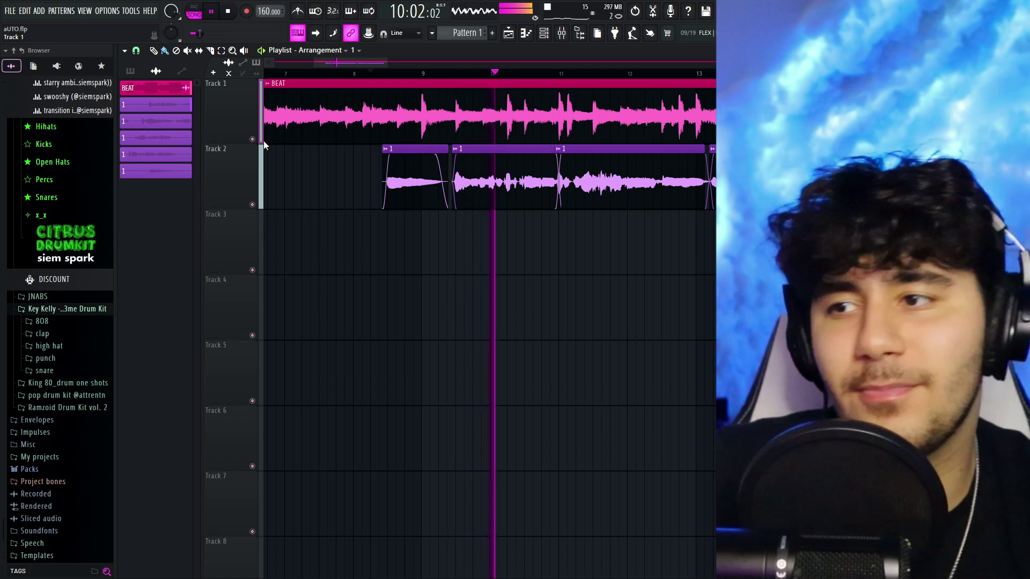